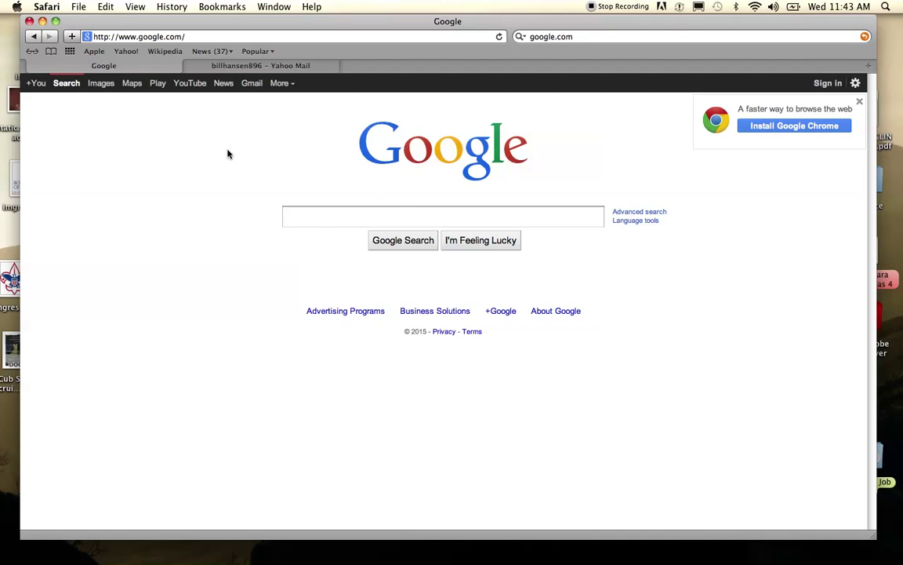
- Search Google for 'youthprotectiontraining' and open the Boy Scouts of America Youth Protection Training result
type("youthpr")
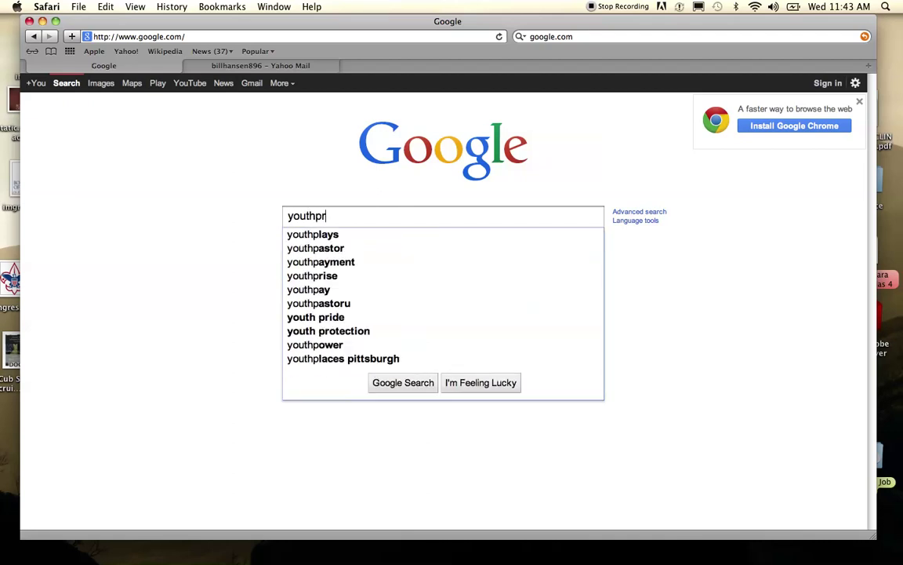
type("otectiontraining")
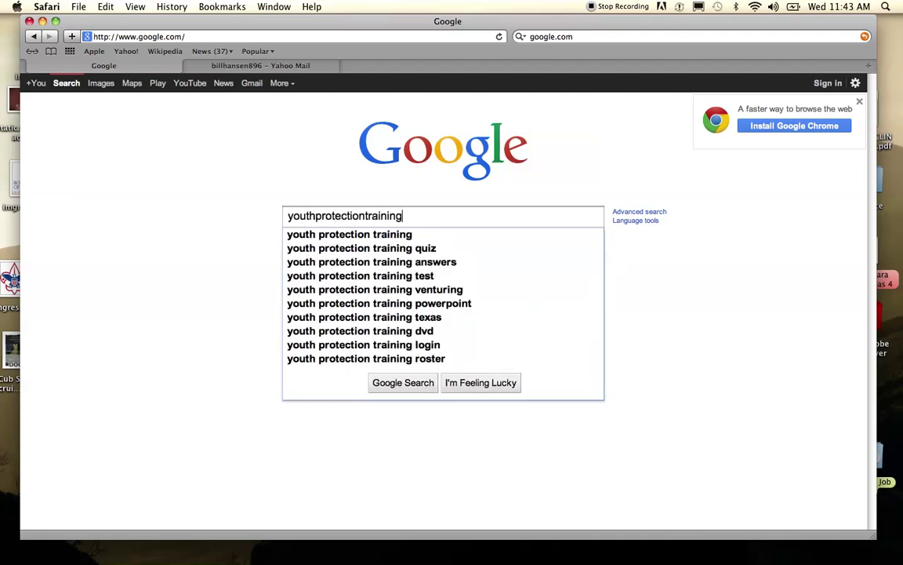
key("Return")
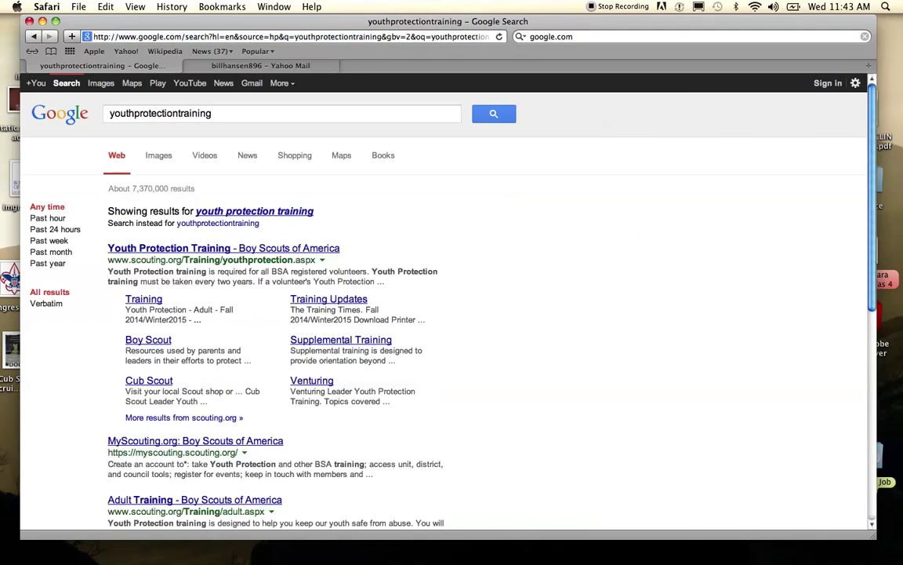
left_click(192, 250)
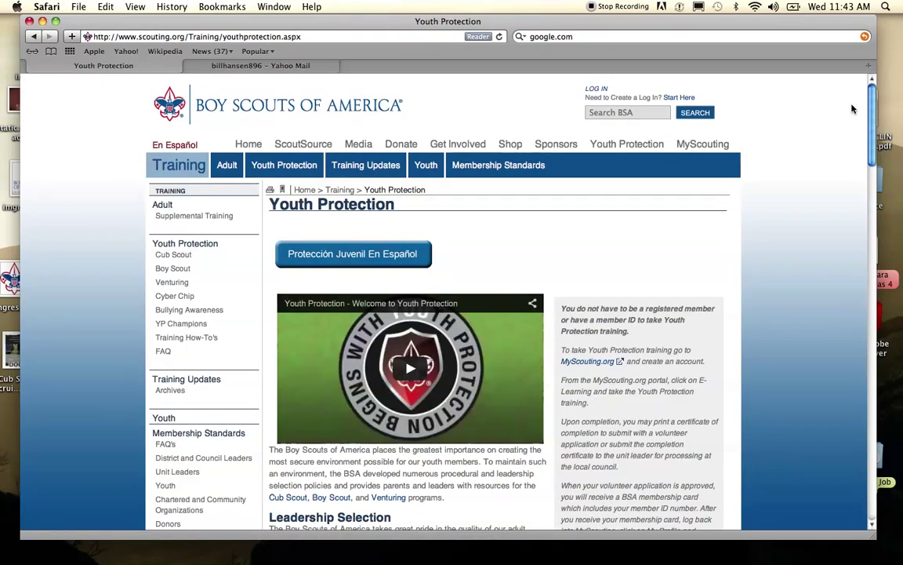
- Scroll the Youth Protection page and follow the MyScouting.org link in the right-hand box
mouse_move(873, 100)
left_mouse_down()
mouse_move(876, 188)
mouse_move(878, 107)
mouse_move(869, 97)
left_mouse_up()
left_click_drag(869, 97, 874, 129)
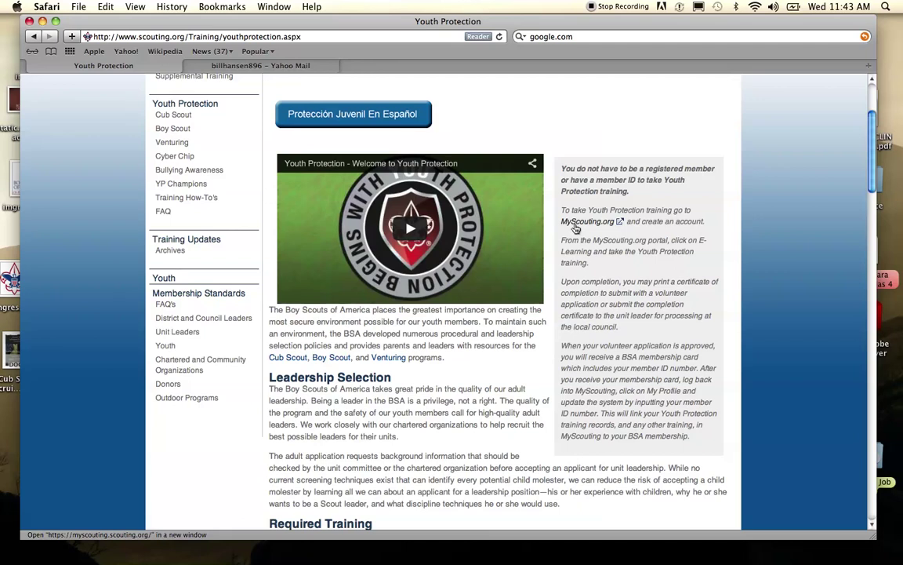
left_click(578, 222)
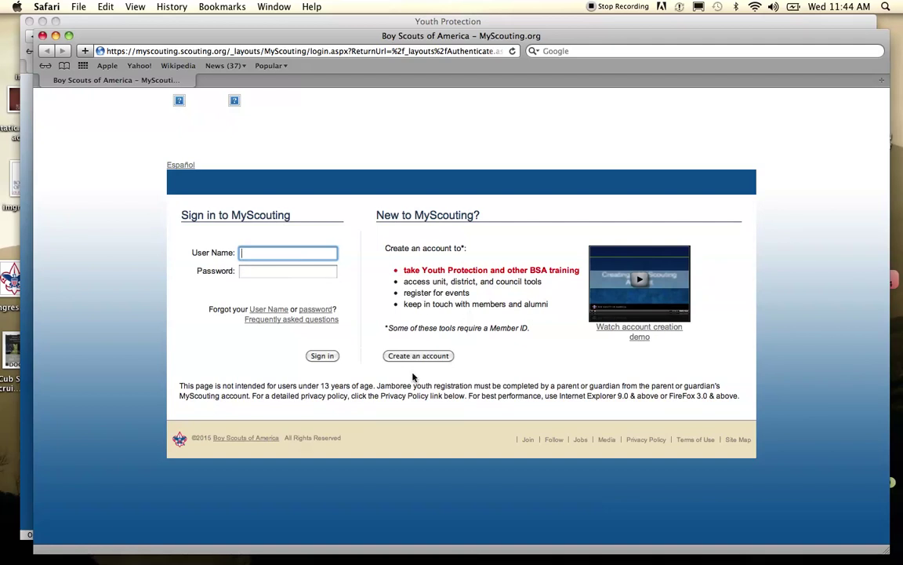
- Choose Create an account on the MyScouting sign-in page
left_click(419, 351)
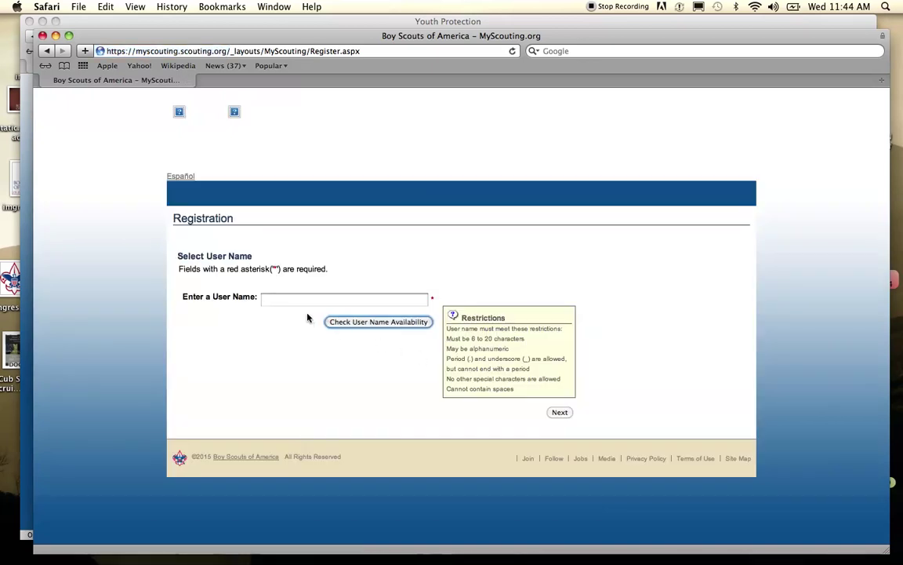
- Enter a new user name, confirm it is available, and continue to Membership Status
left_click(293, 298)
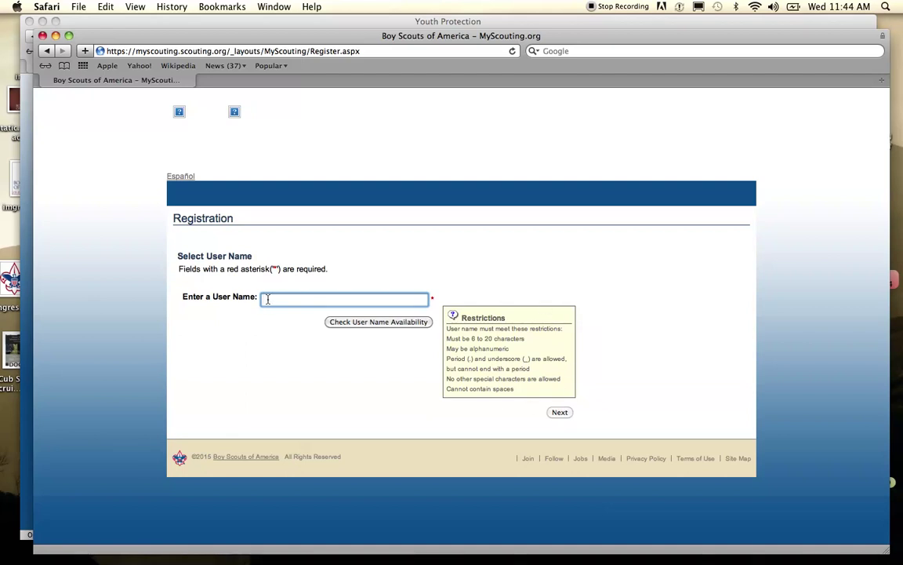
type("billh")
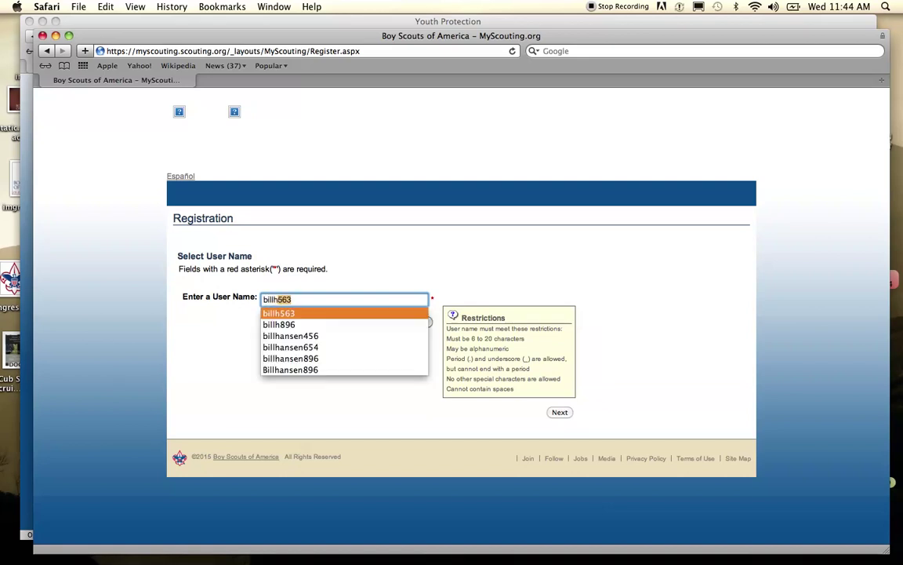
type("123")
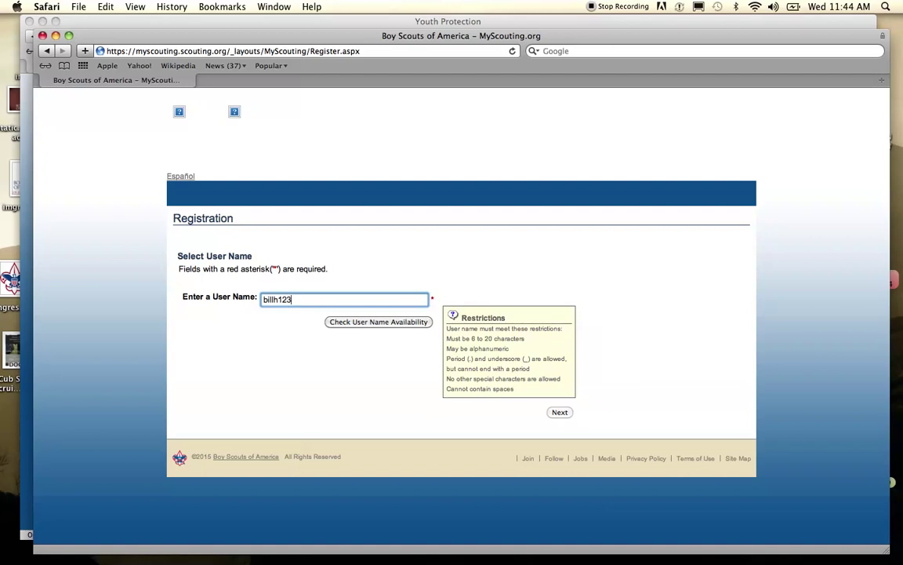
left_click(372, 322)
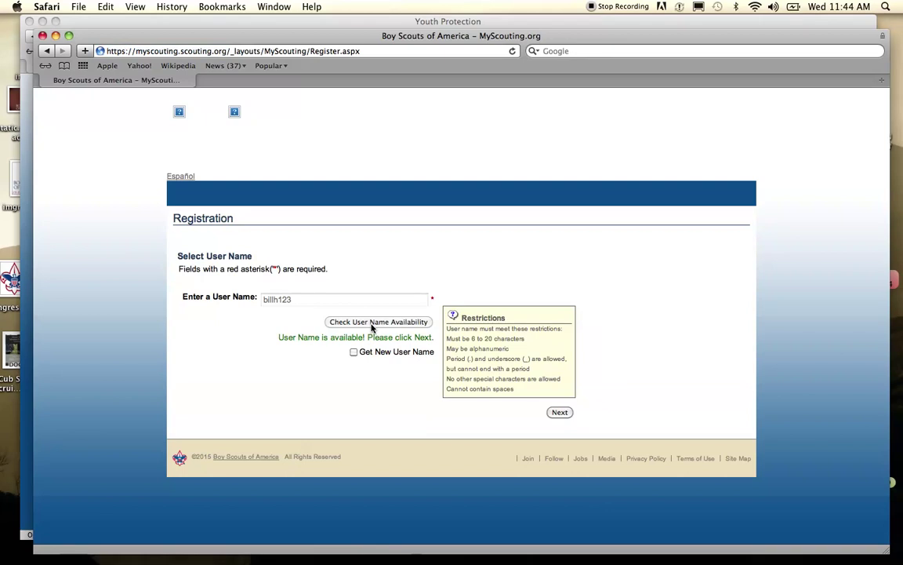
left_click(560, 413)
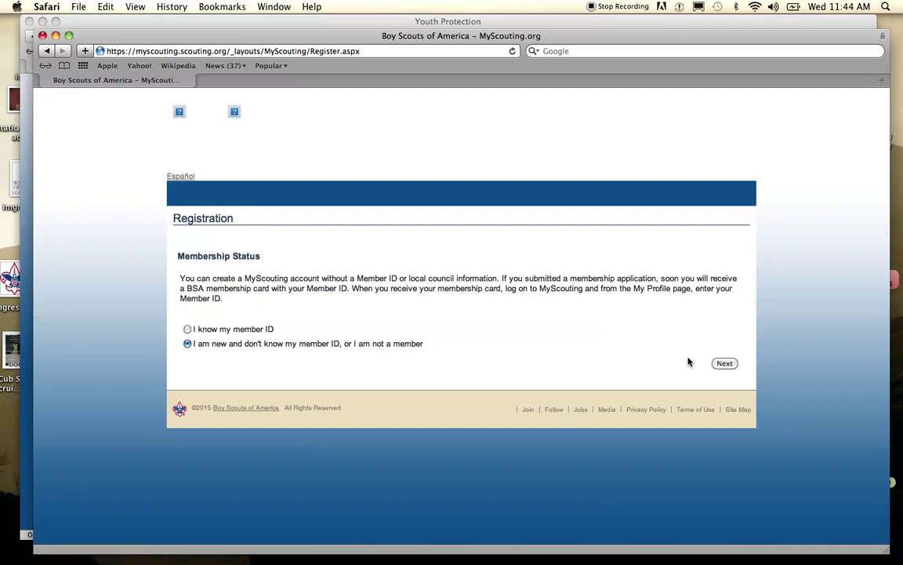
- Continue as a new member without a member ID, then check the profile form's state list
left_click(735, 363)
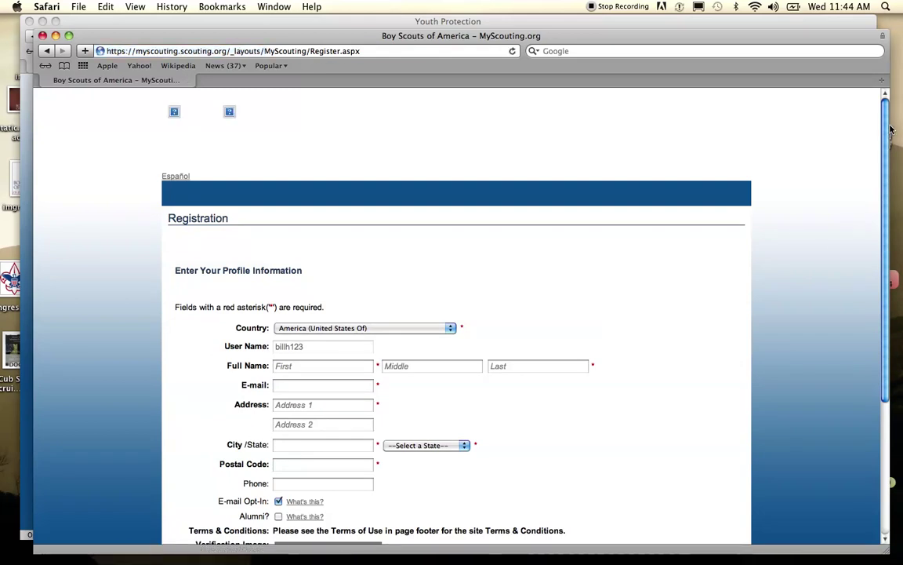
left_click_drag(885, 139, 890, 218)
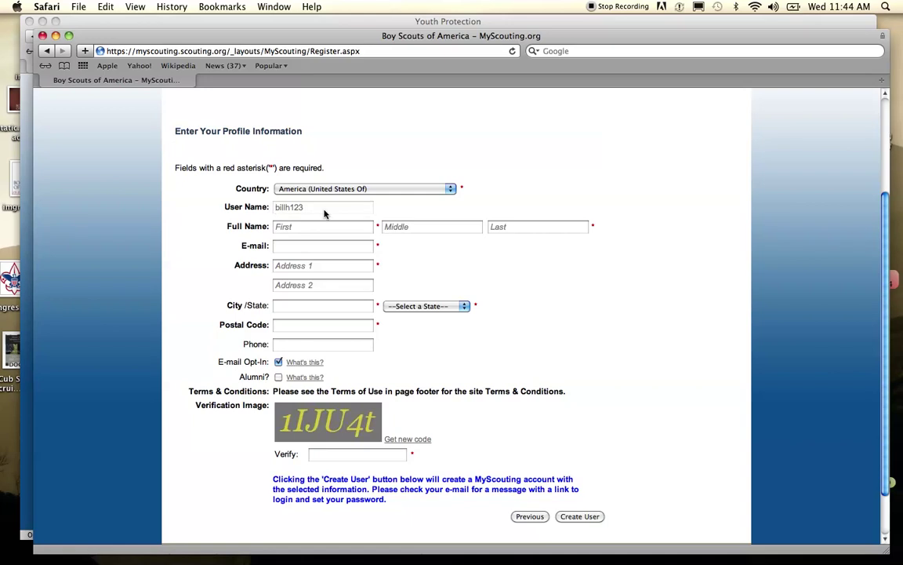
left_click(464, 305)
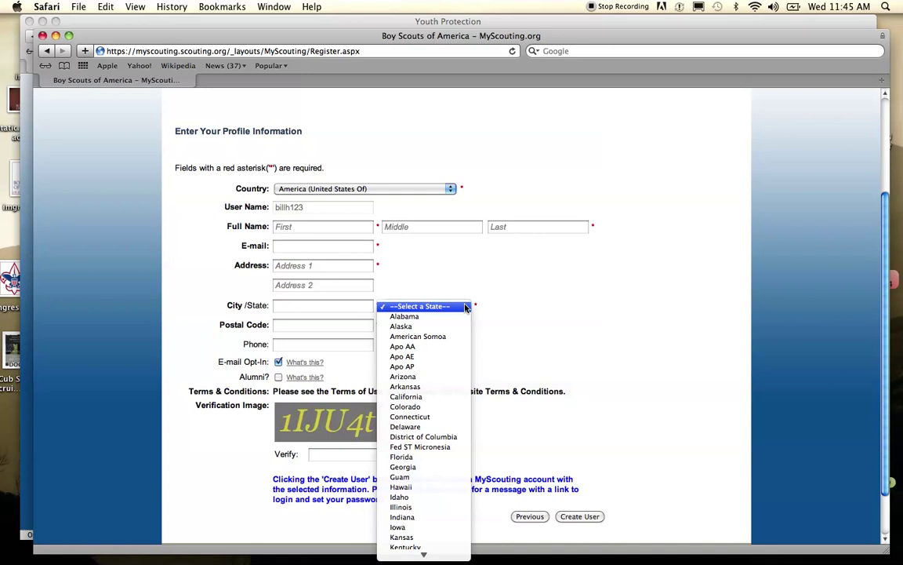
left_click(505, 339)
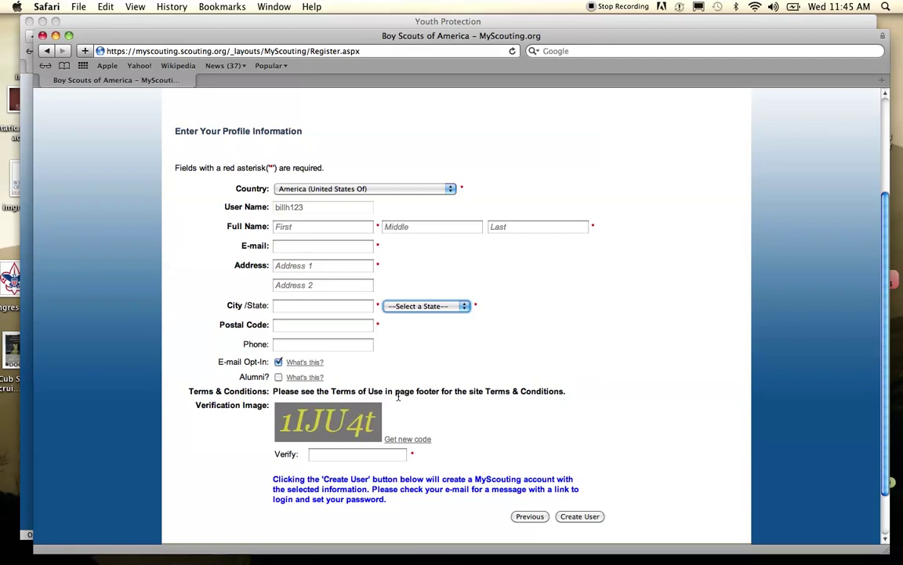
- Fill in the profile's verification code and e-mail fields, then move the window aside
left_click(344, 457)
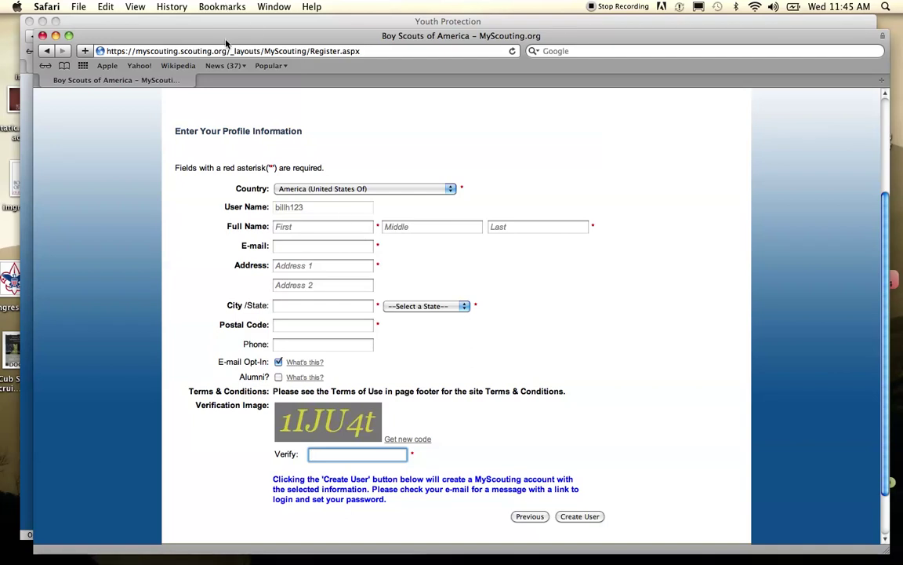
left_click(279, 250)
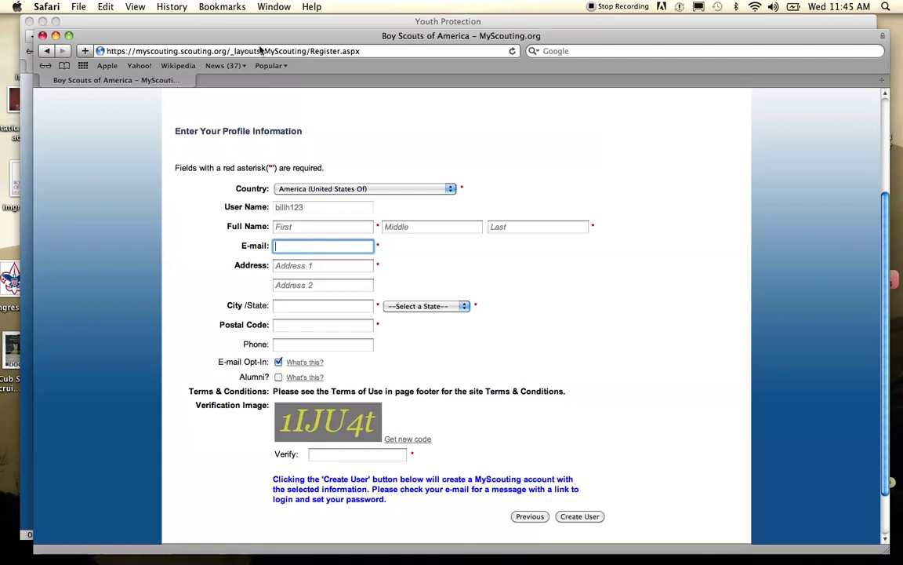
left_click_drag(231, 32, 305, 107)
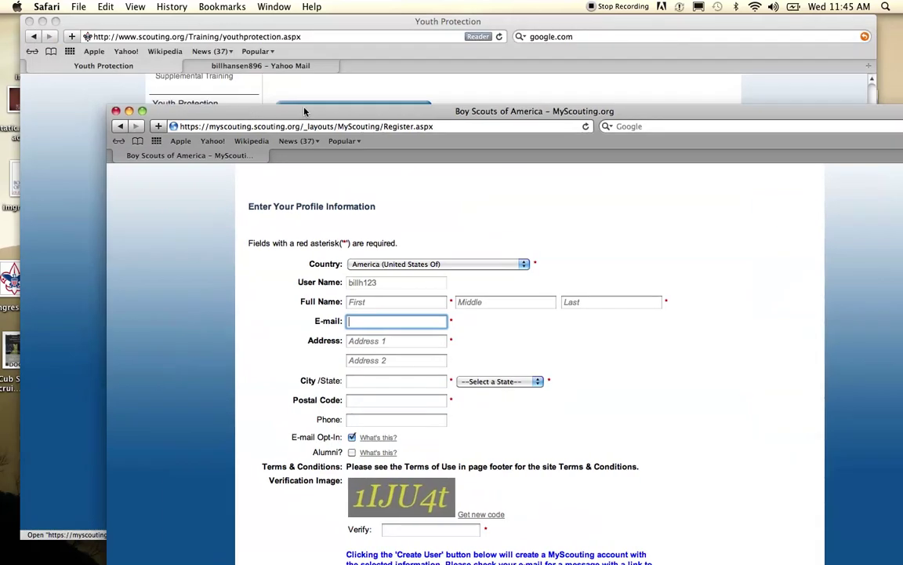
- Close the registration window and open the MyScouting Account Created email in Yahoo Mail
left_click(117, 112)
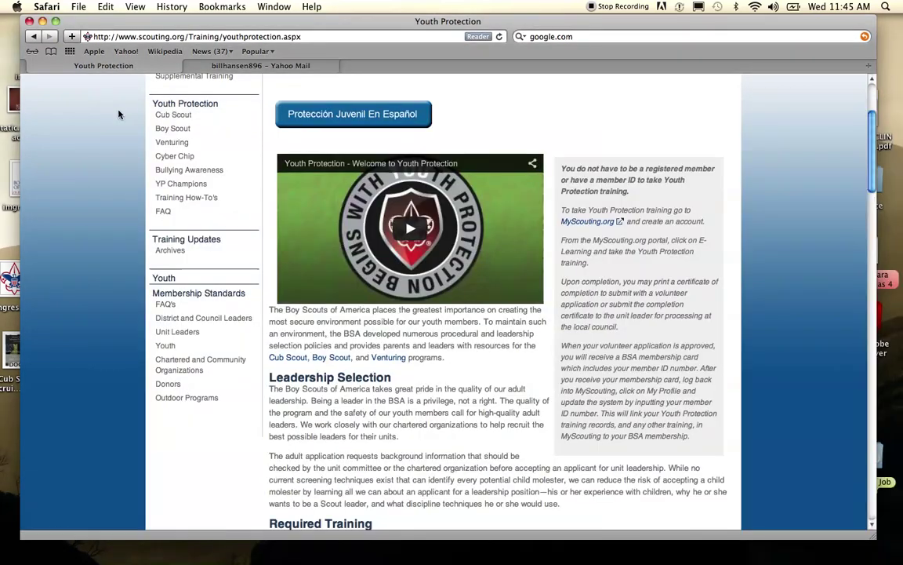
left_click(216, 67)
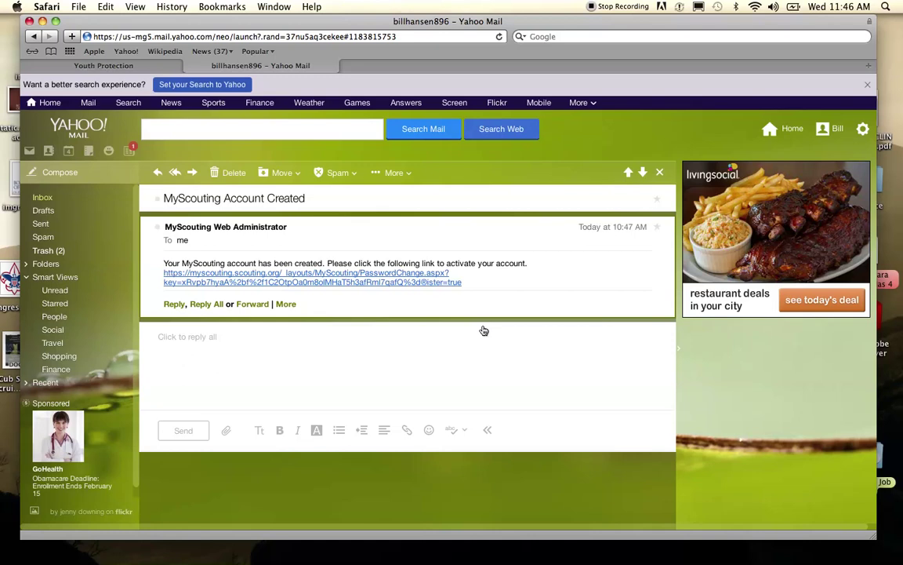
- Follow the email's activation link to the Password Create page for the new user name
left_click(392, 283)
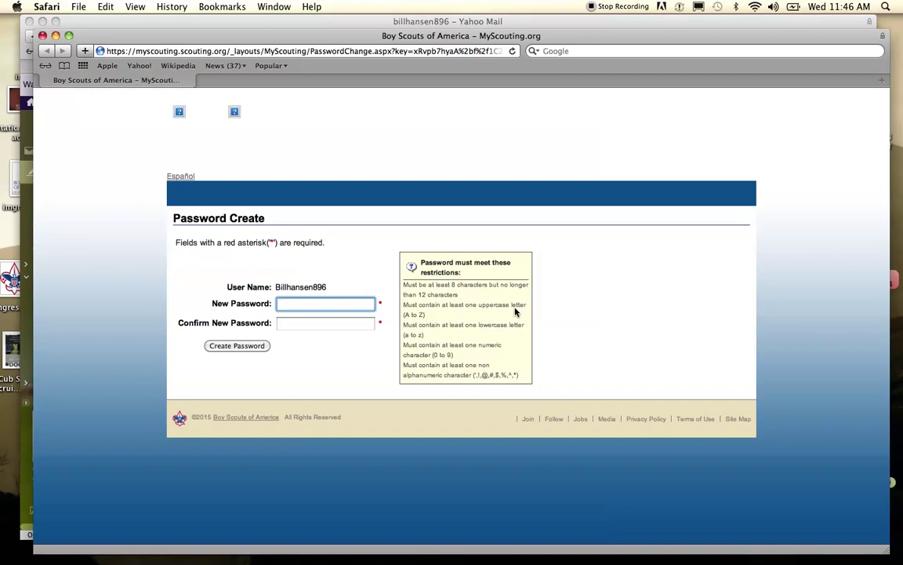
left_click(285, 322)
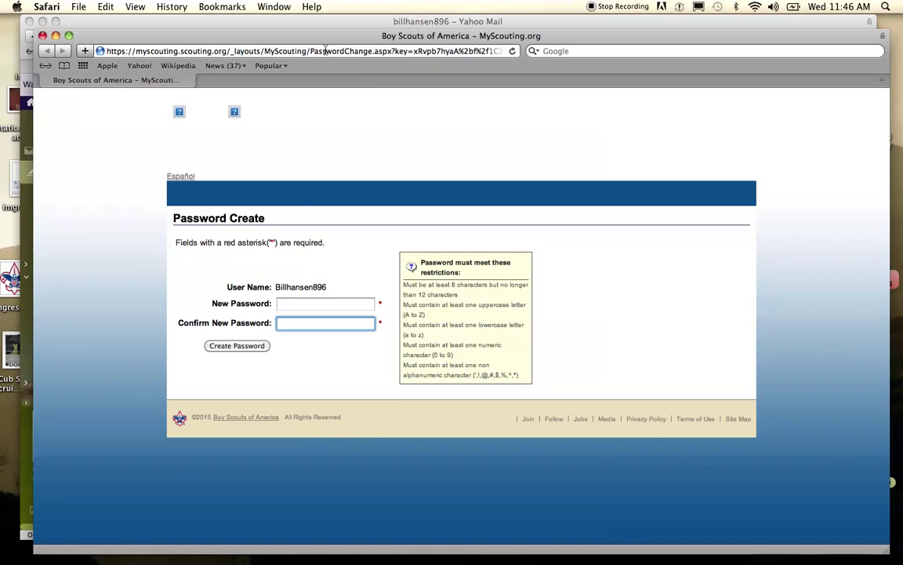
mouse_move(318, 40)
left_mouse_down()
mouse_move(343, 73)
mouse_move(316, 43)
left_mouse_up()
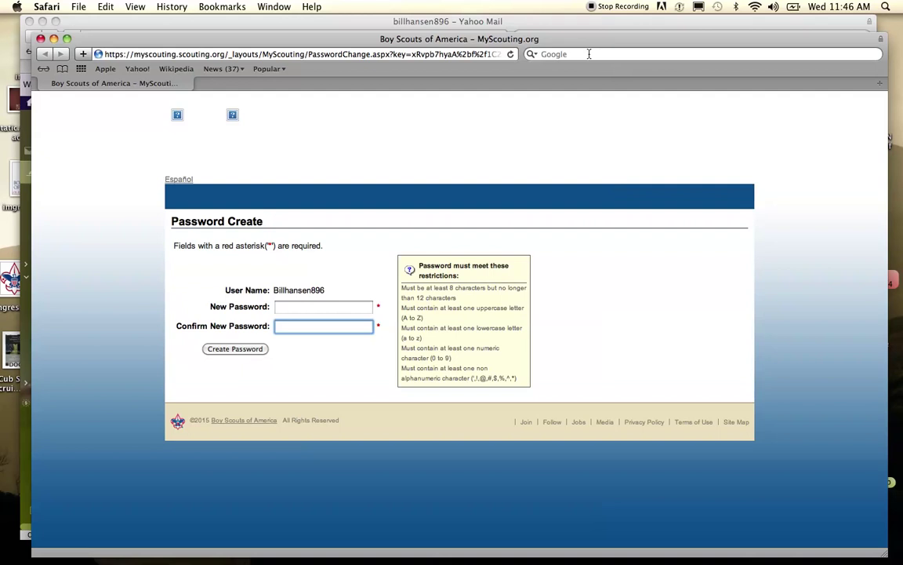
- Search Google for 'myscouting.org', fixing a typo, and open the MyScouting.org result
left_click(590, 54)
type("my")
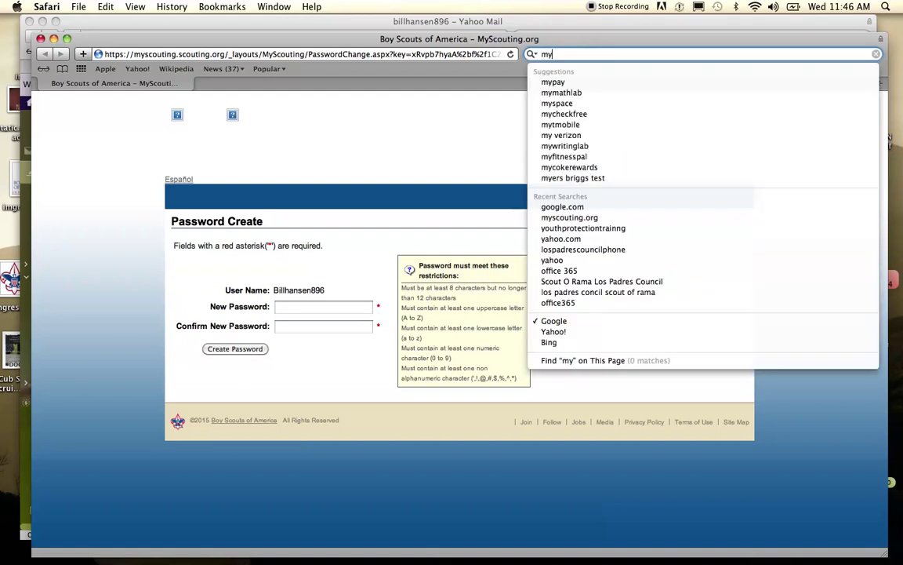
type("scoutin.org")
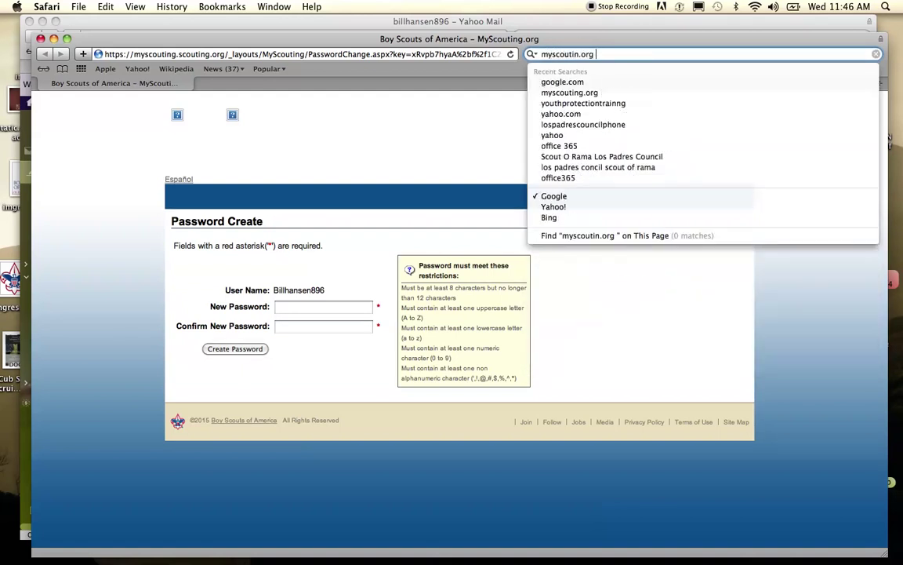
key("BackSpace")
key("BackSpace")
key("BackSpace")
key("BackSpace")
key("BackSpace")
key("BackSpace")
key("BackSpace")
key("BackSpace")
key("BackSpace")
key("BackSpace")
key("BackSpace")
key("BackSpace")
key("BackSpace")
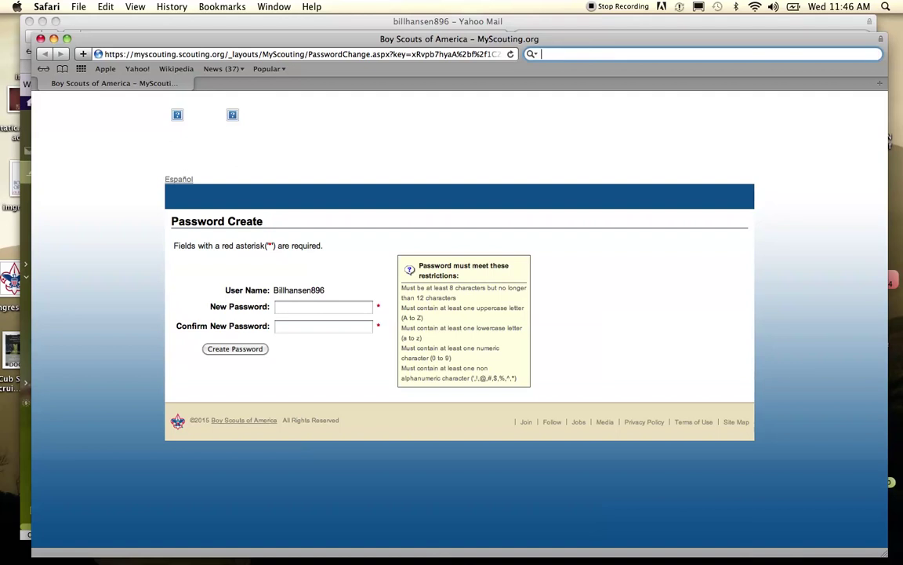
type("myscouting.org")
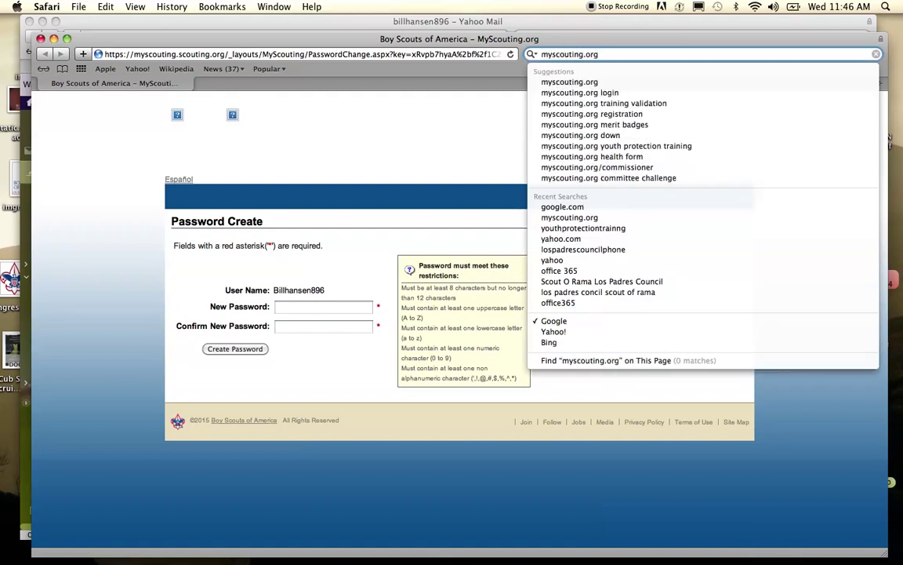
key("Return")
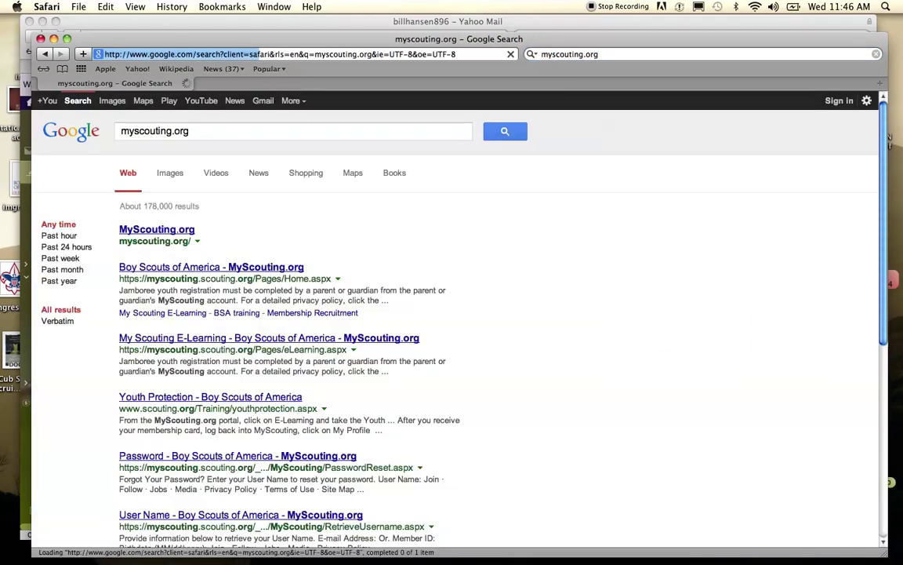
left_click(167, 229)
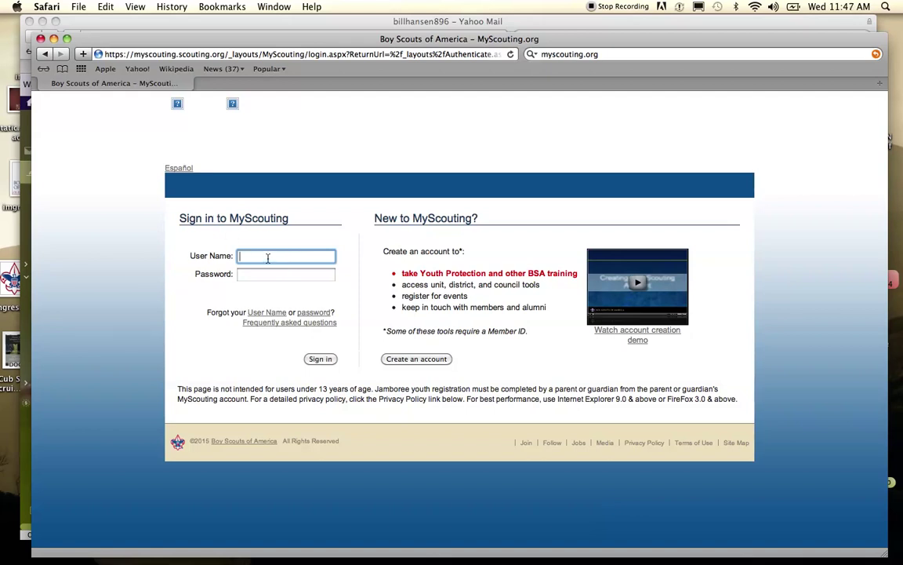
- Sign in to MyScouting.org with the new account's user name and password
left_click(258, 276)
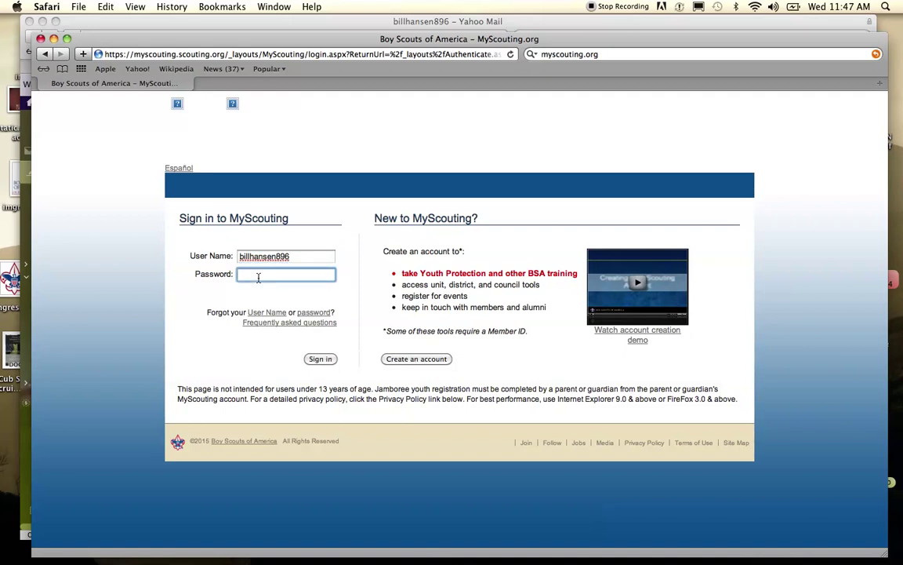
type("••••••••")
left_click(320, 360)
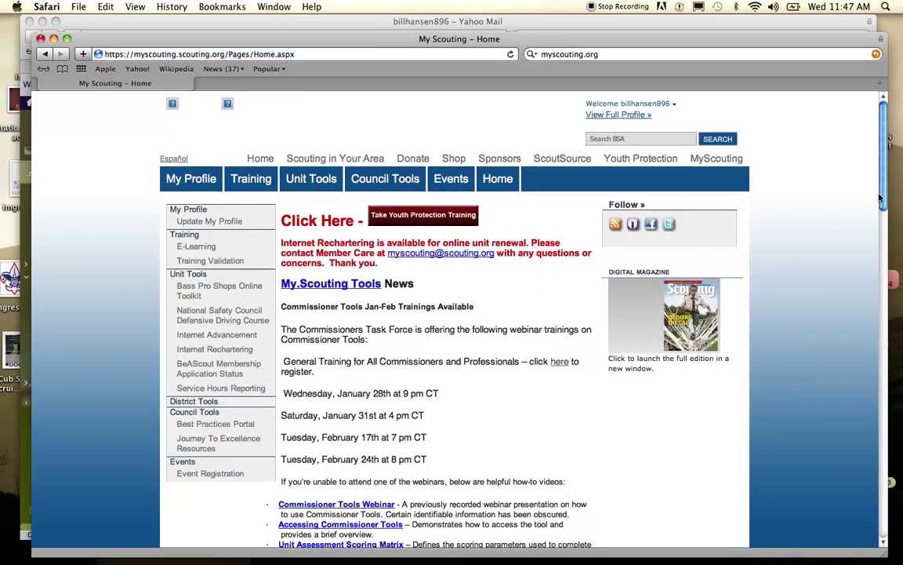
- Scroll down and choose Take Youth Protection Training on the MyScouting home page
left_click_drag(883, 174, 890, 147)
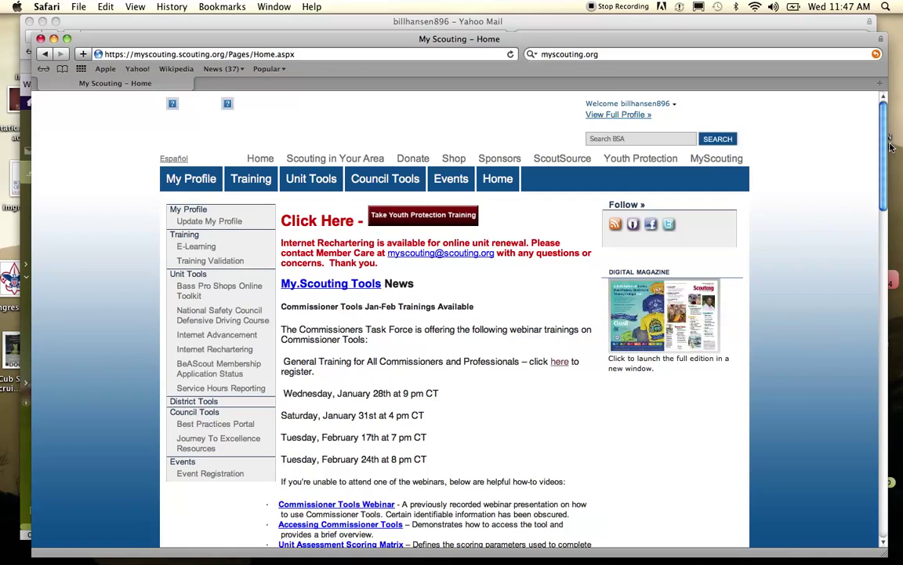
left_click(411, 217)
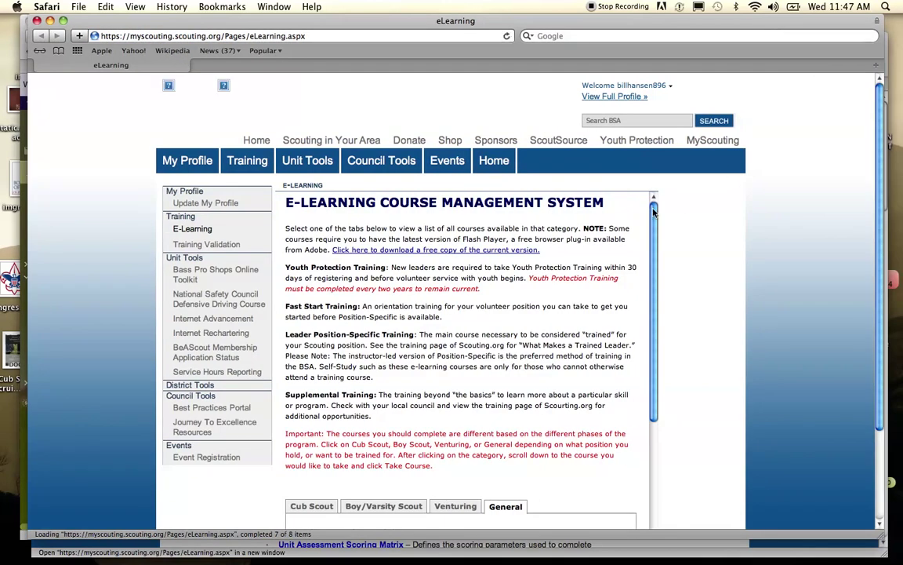
- Scroll to the General tab list and start Youth Protection Training, opening its English/Español course window
left_click_drag(654, 212, 665, 334)
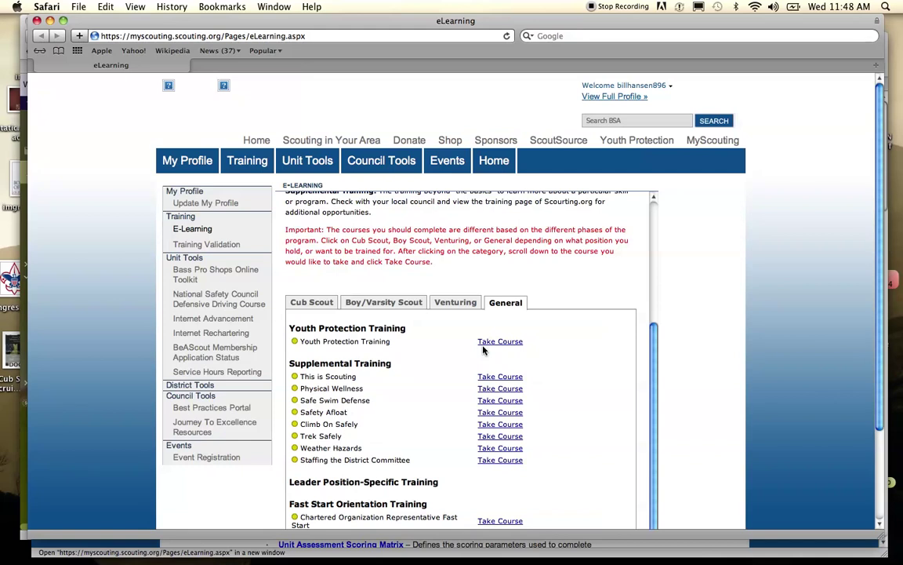
left_click(493, 342)
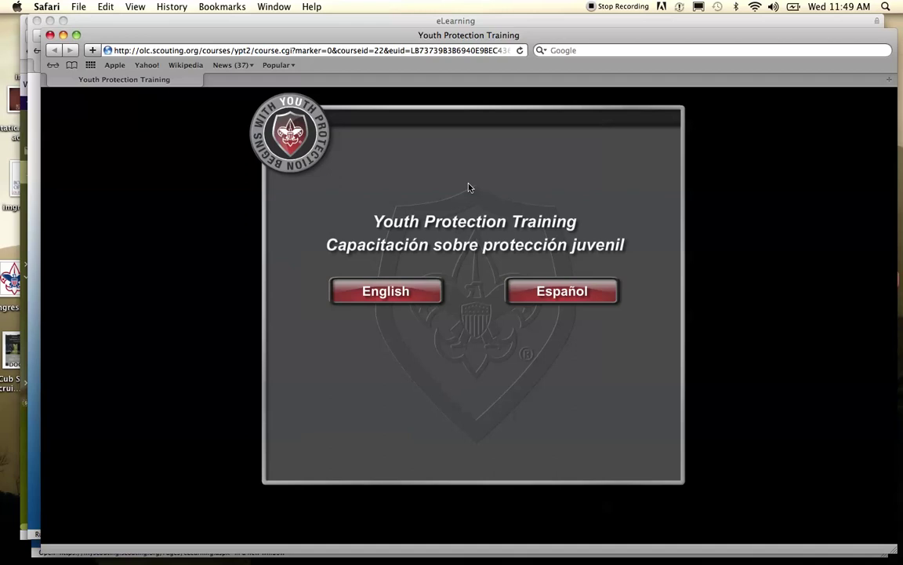
- Move the Youth Protection course window aside and return to the E-Learning course list
left_click_drag(349, 42, 413, 91)
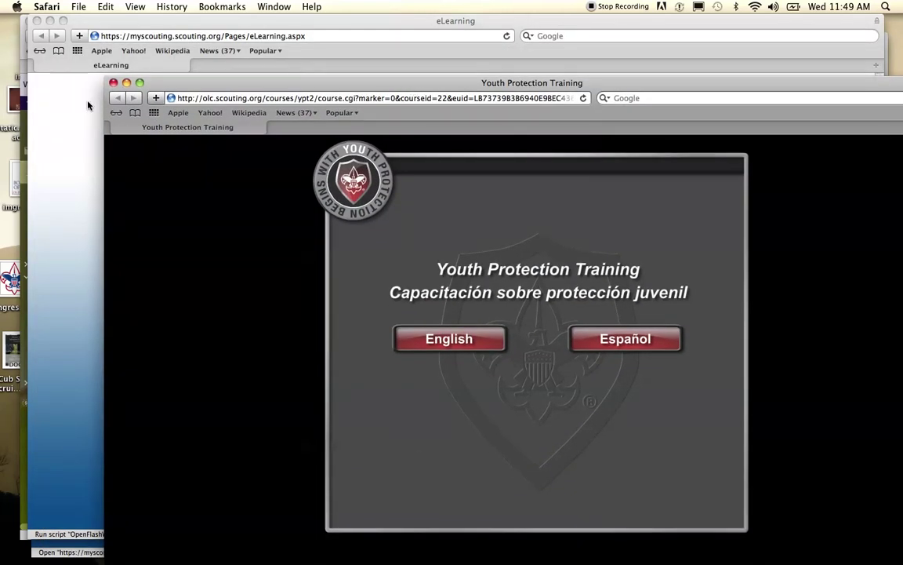
left_click(84, 107)
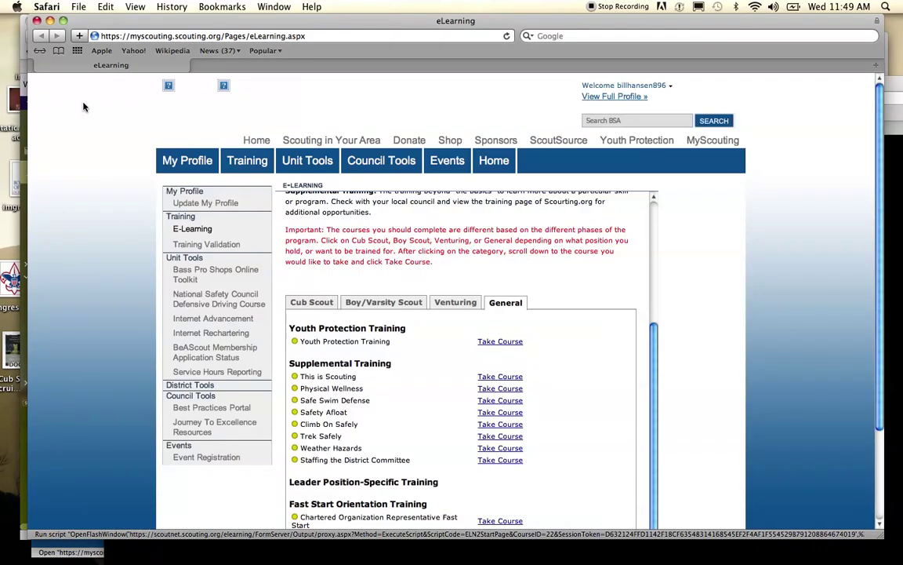